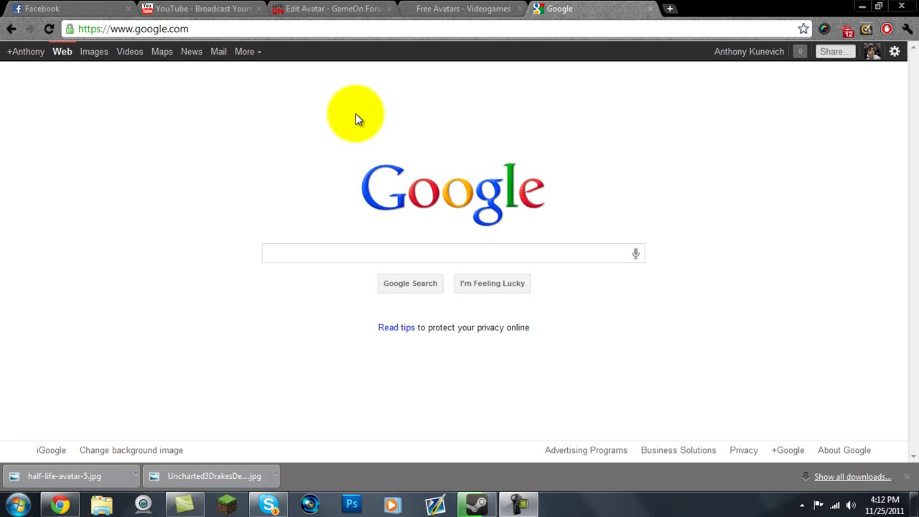
Step: Search Google for 'resistance and liberation 1.6' and open the mod site's 'Open Beta 1.6 Released!' article
left_click(216, 11)
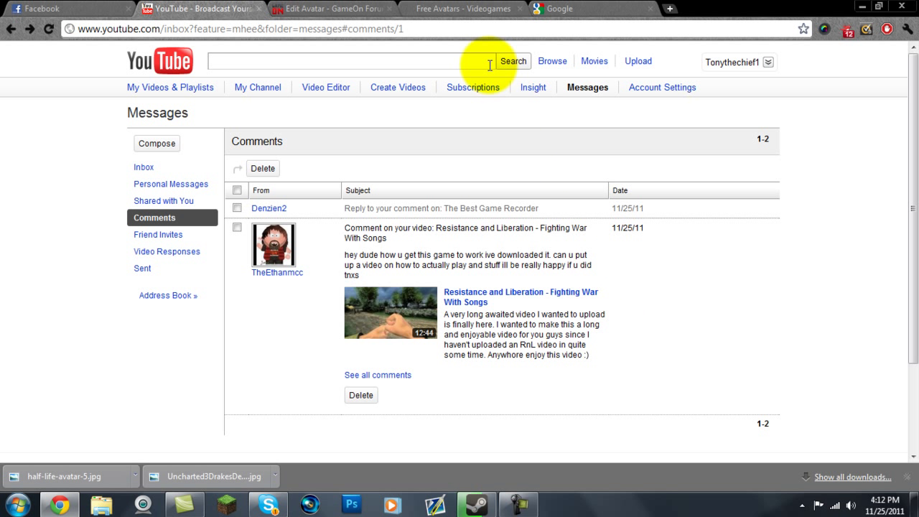
left_click(553, 9)
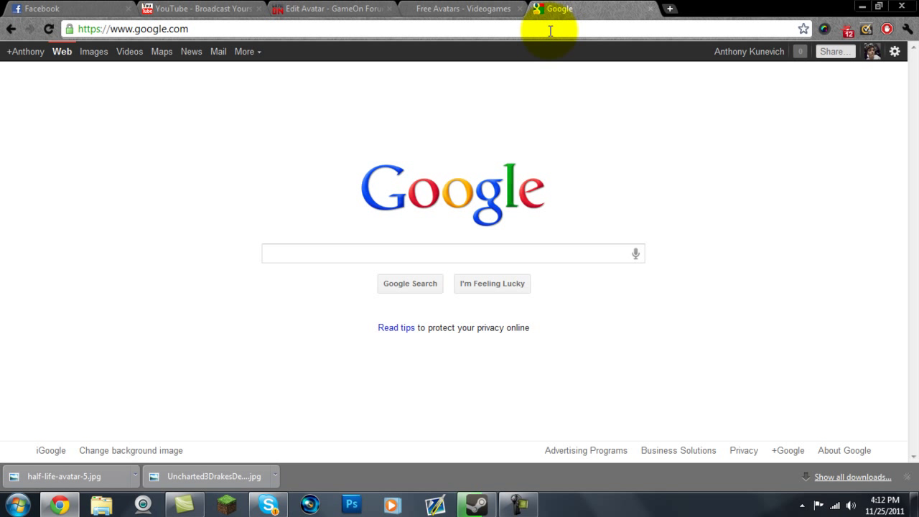
left_click(587, 261)
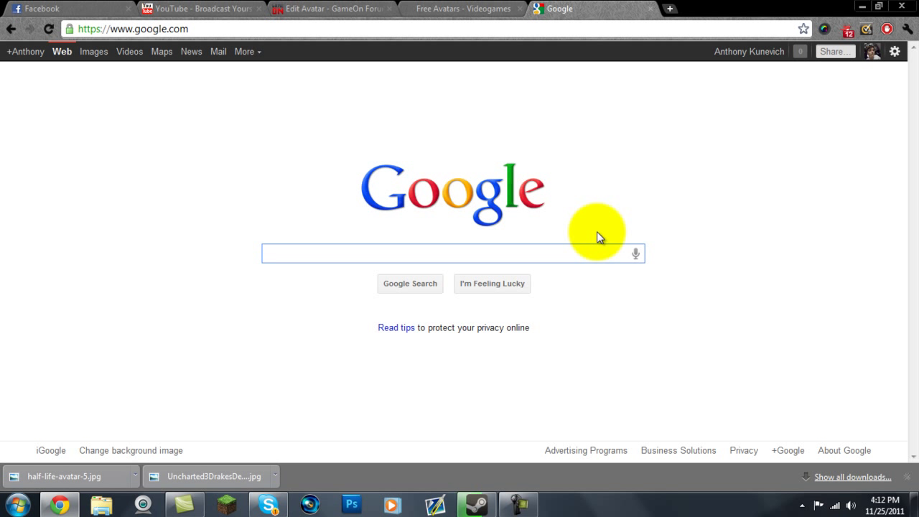
type("resista")
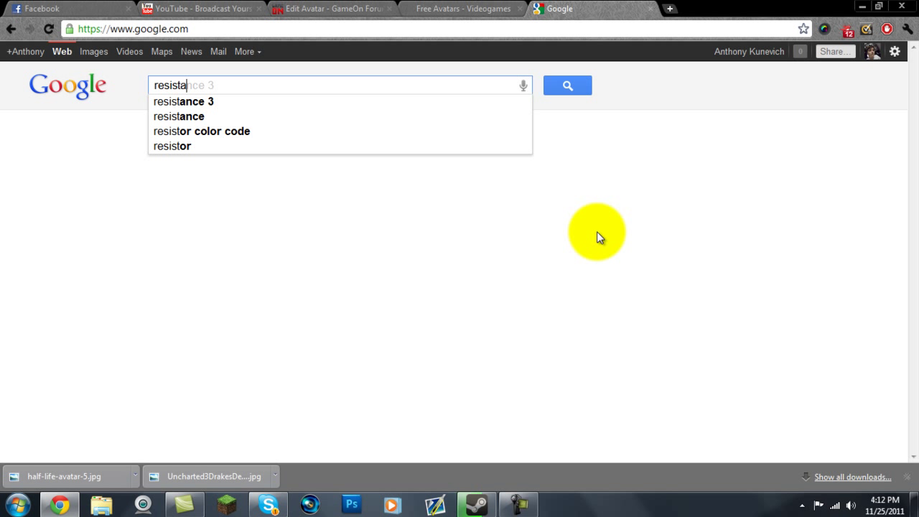
type("nce and li")
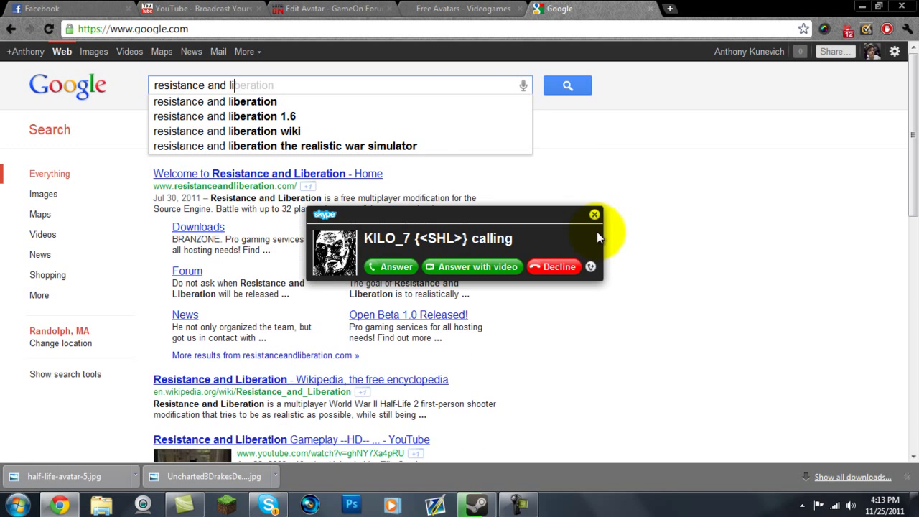
left_click(554, 268)
left_click(363, 116)
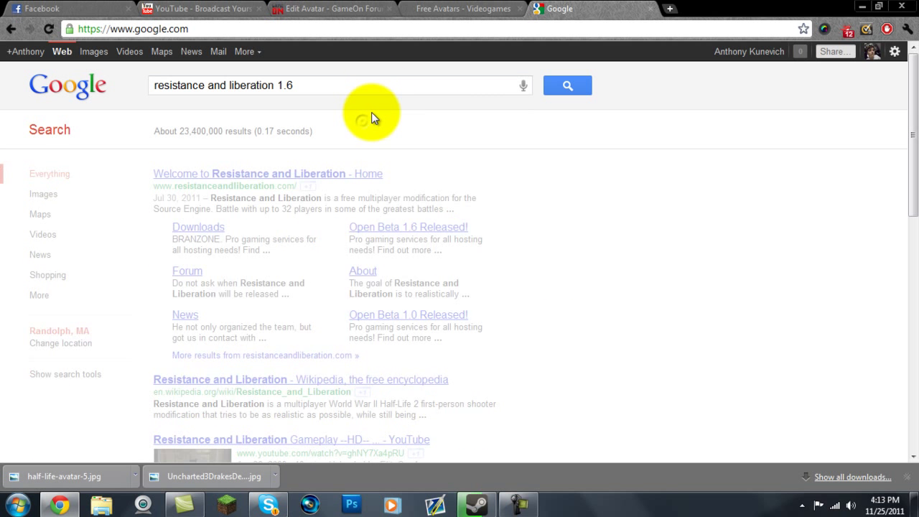
left_click(241, 173)
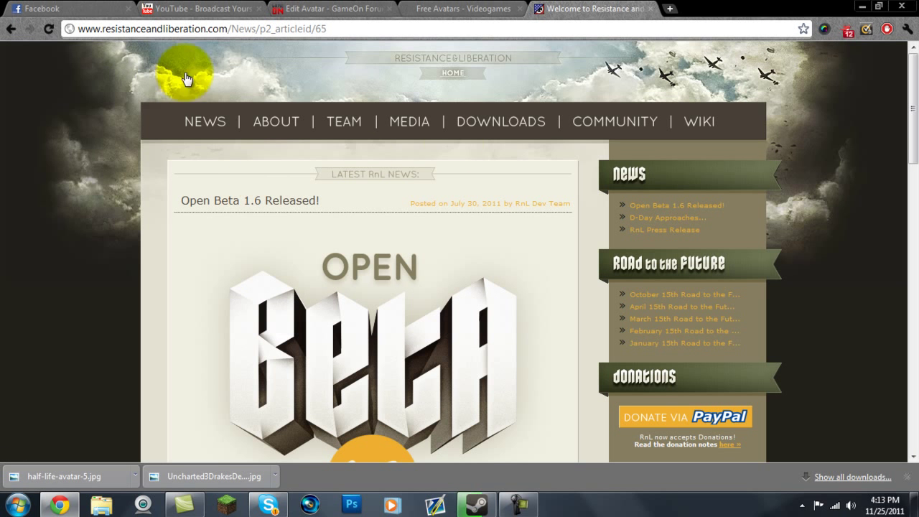
Step: Go to DOWNLOADS > Full Downloads to list the Open Beta 1.6 zip and installer mirrors
scroll(481, 169, "down", 5)
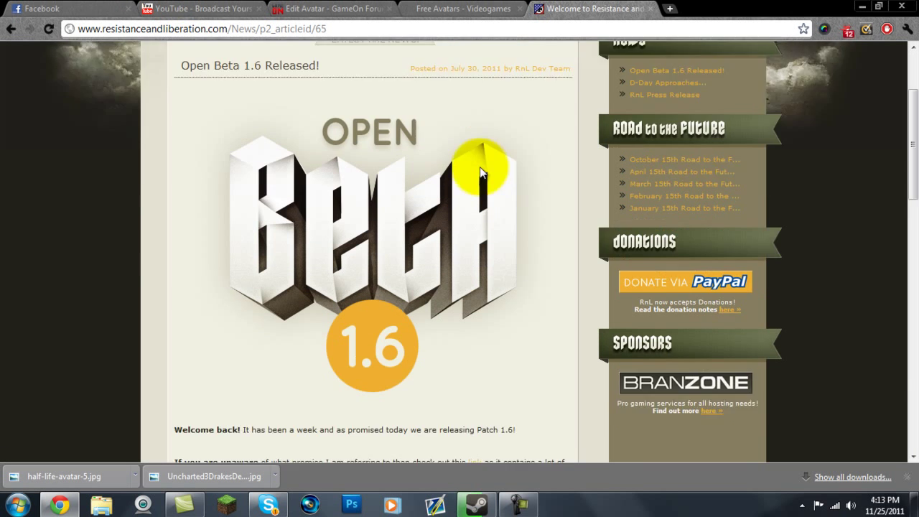
scroll(483, 168, "down", 5)
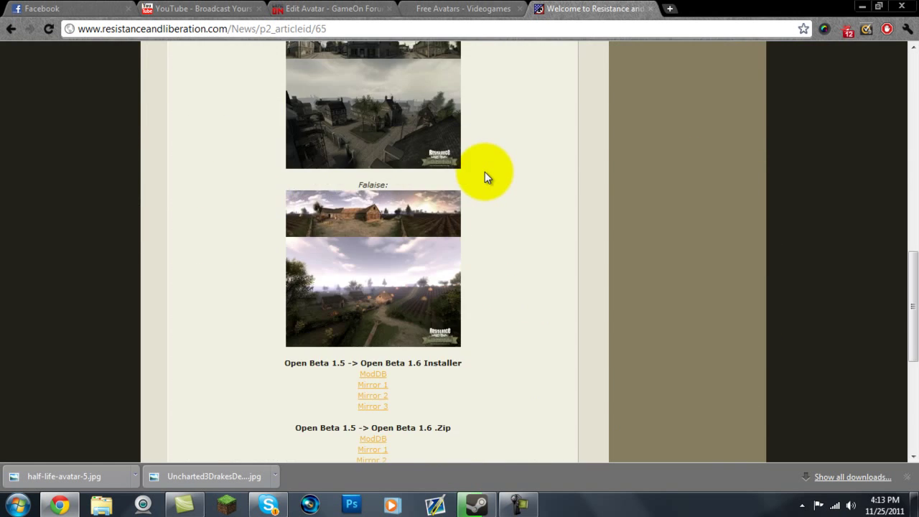
scroll(487, 172, "up", 10)
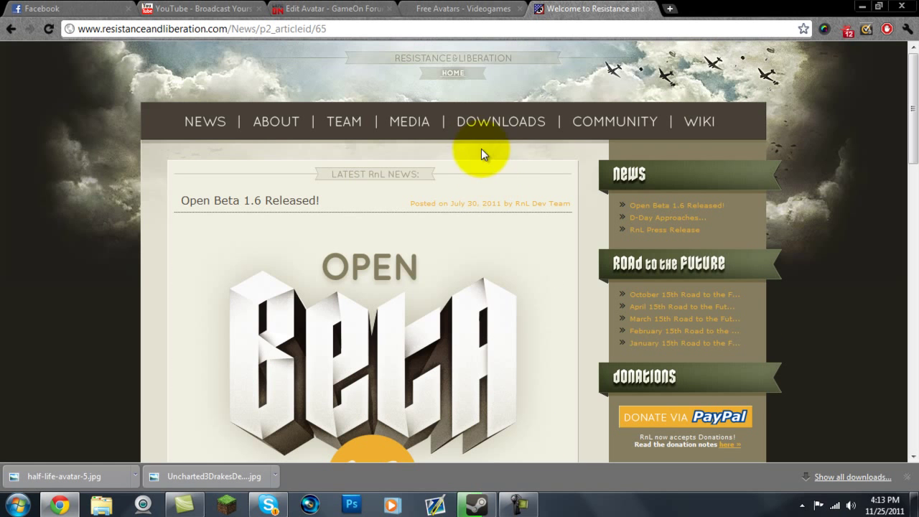
left_click(501, 124)
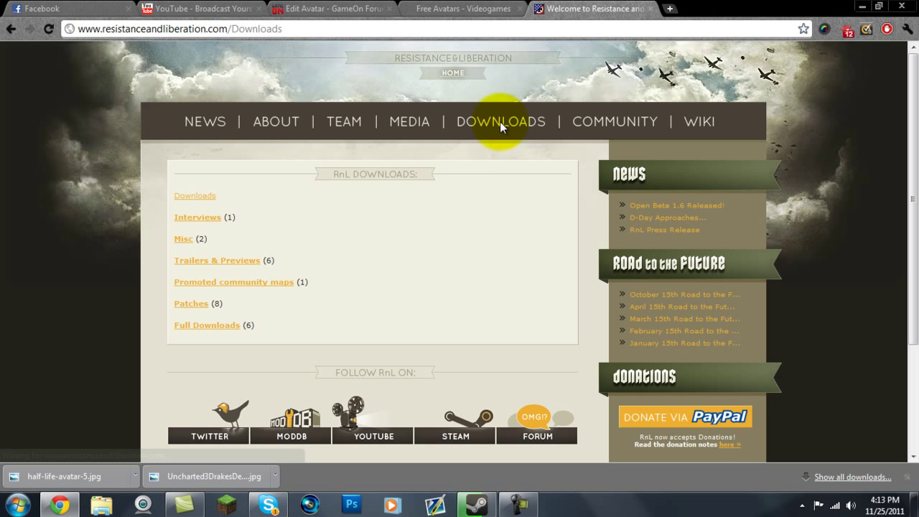
left_click(219, 329)
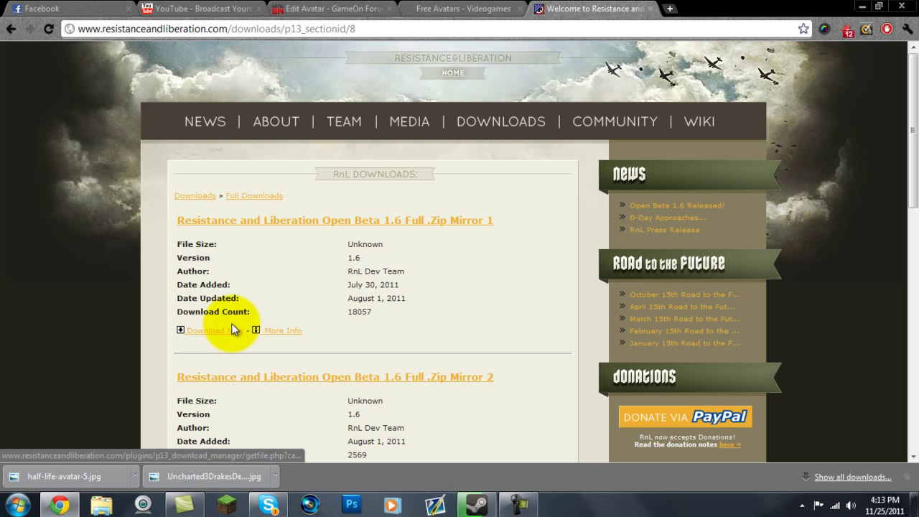
scroll(311, 280, "down", 6)
scroll(311, 283, "down", 2)
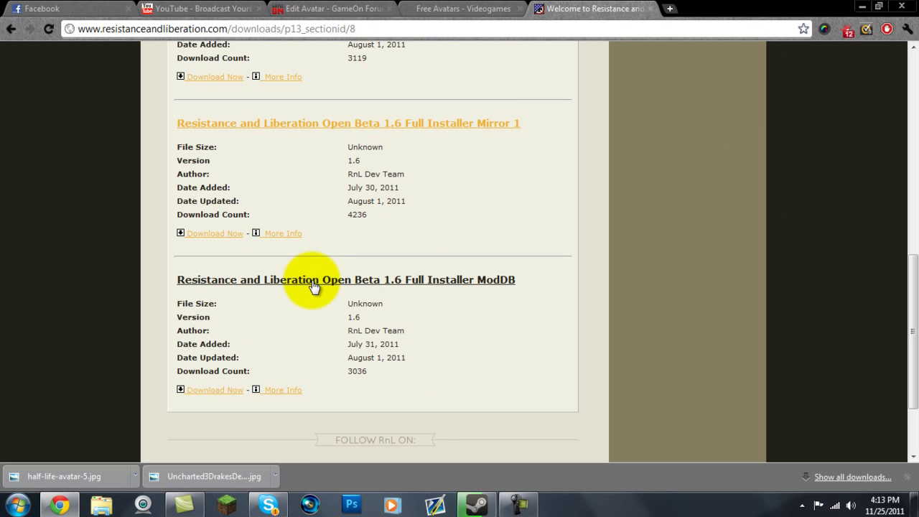
scroll(321, 281, "up", 2)
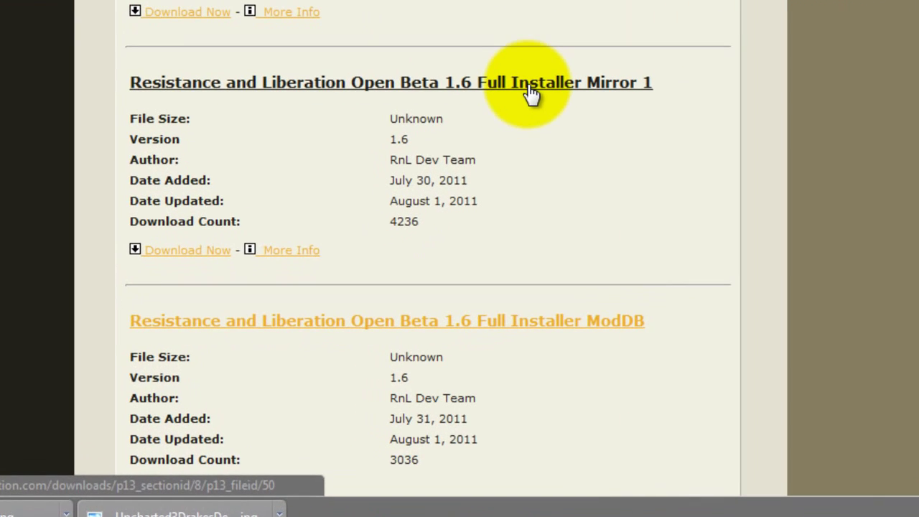
Step: Start the Open Beta 1.6 Full Installer Mirror 1 download (rnlopenbeta6.exe, 984.16 MB) via Download Now
scroll(486, 87, "down", 2)
scroll(486, 84, "up", 2)
scroll(487, 93, "up", 3)
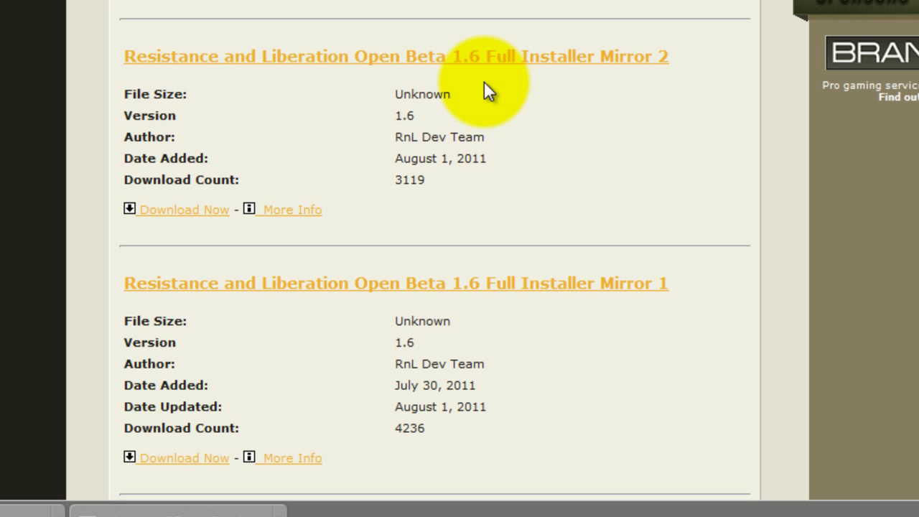
scroll(503, 94, "up", 3)
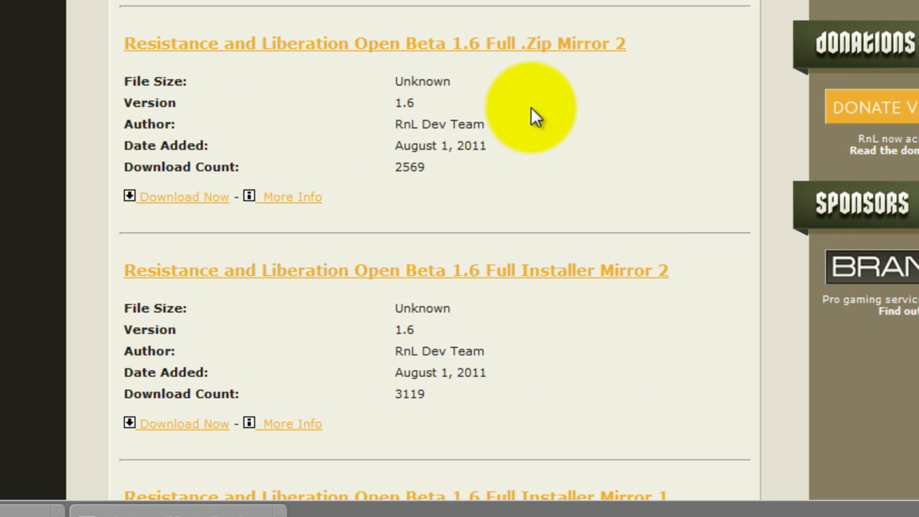
scroll(532, 109, "down", 3)
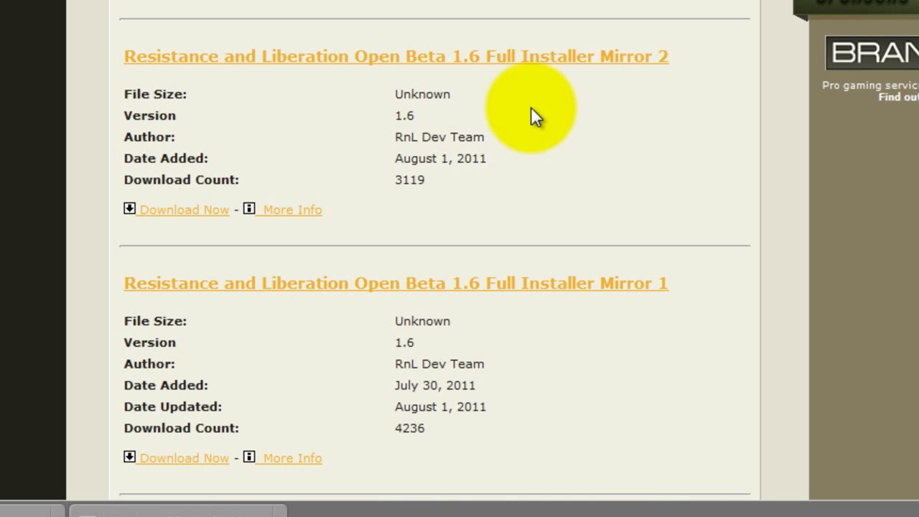
scroll(530, 107, "down", 2)
scroll(531, 106, "up", 4)
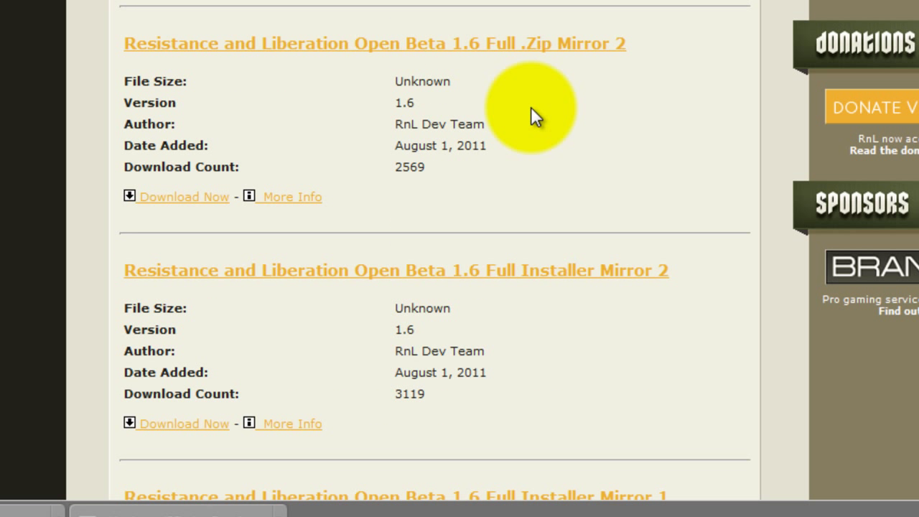
scroll(530, 117, "up", 3)
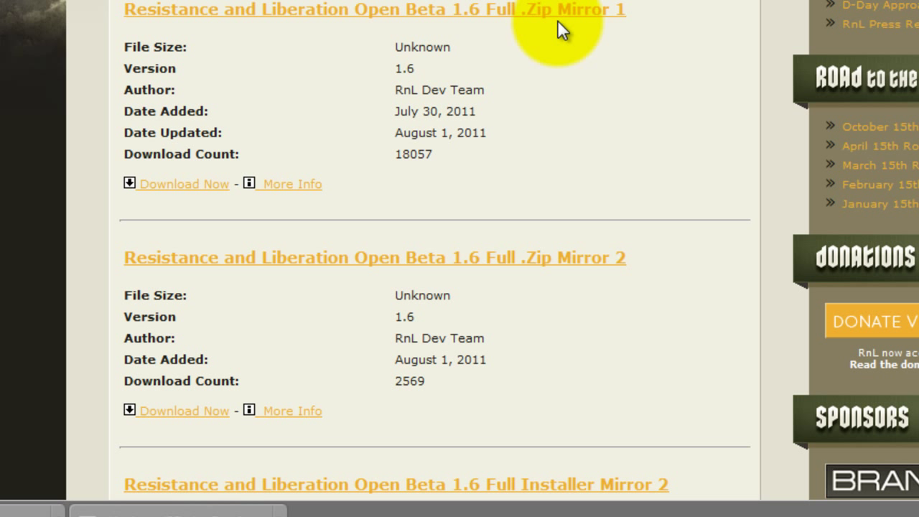
scroll(564, 65, "down", 4)
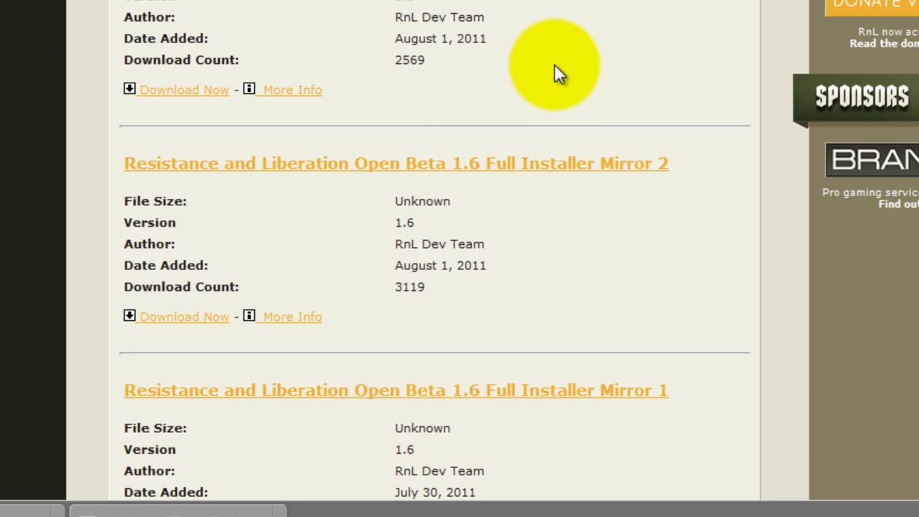
scroll(557, 72, "down", 1)
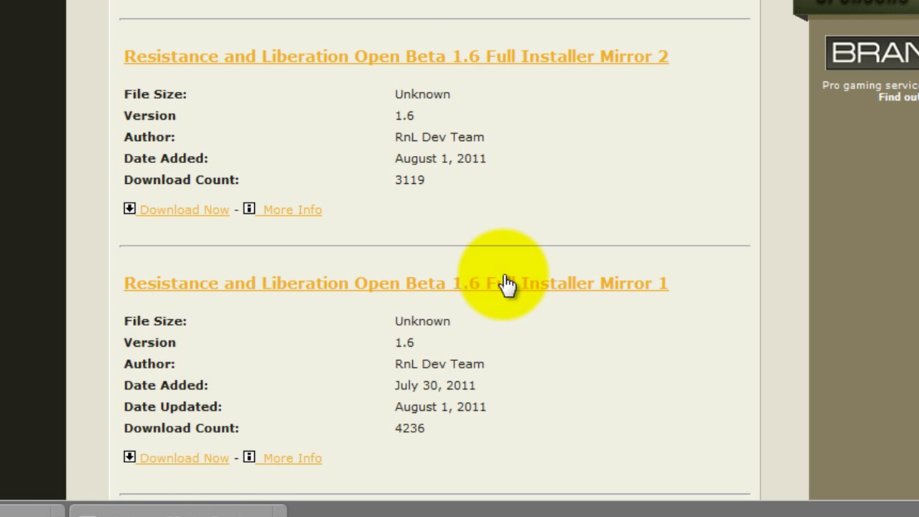
scroll(216, 422, "down", 1)
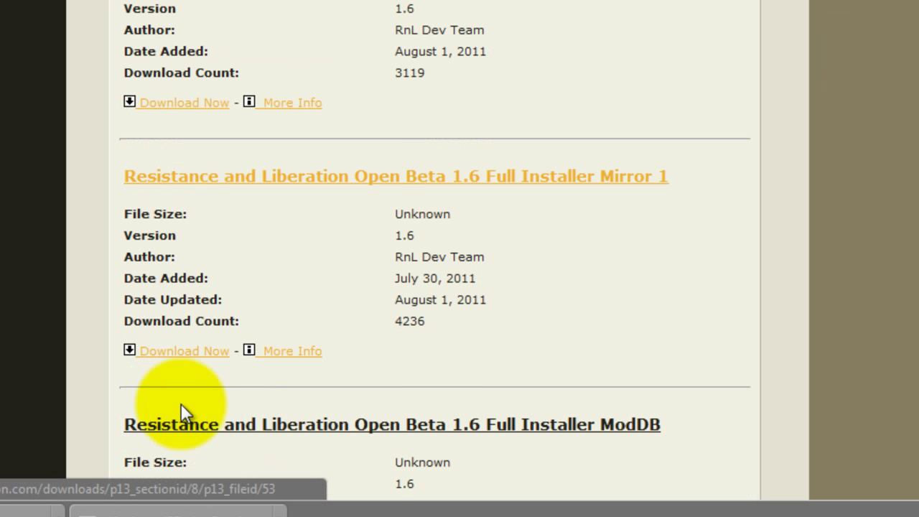
left_click(181, 357)
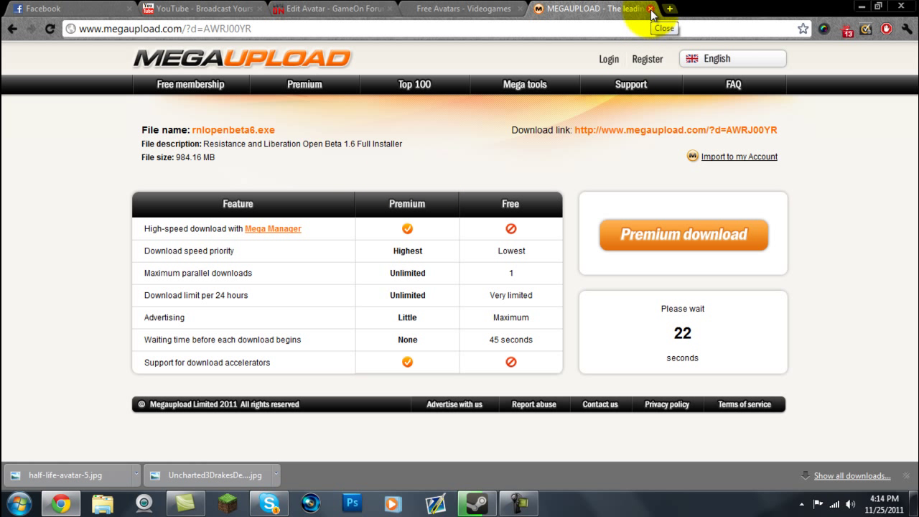
Step: Minimize Chrome and bring up the Steam library window from the taskbar
key("ctrl+shift+Tab")
left_click(861, 6)
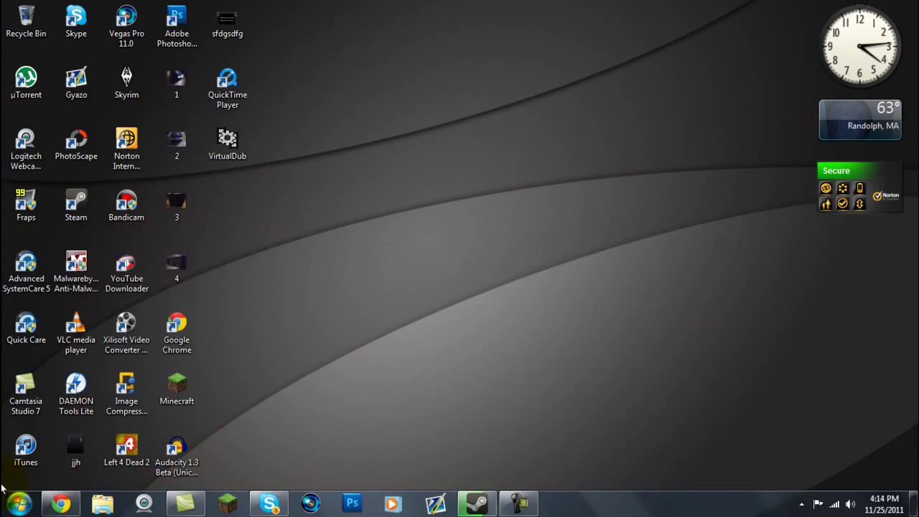
left_click(18, 503)
left_click(440, 298)
left_click(477, 503)
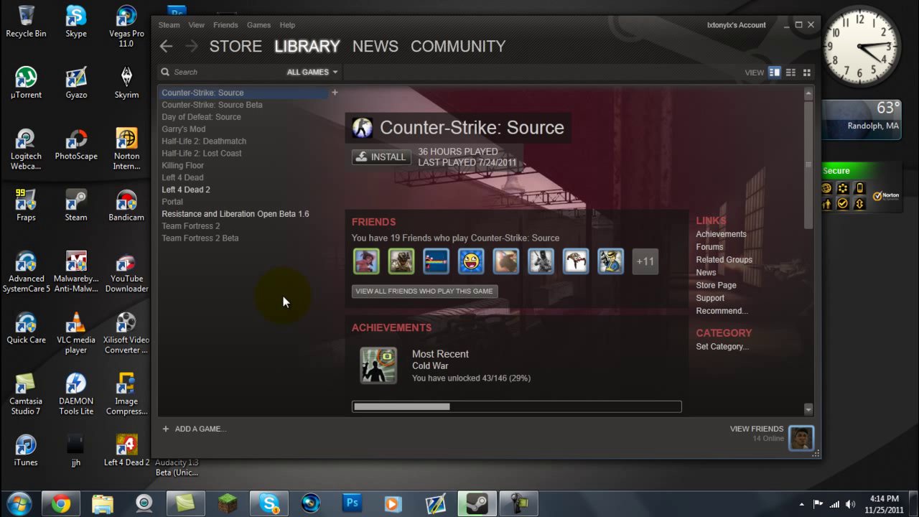
Step: Reposition the Steam window and select Resistance and Liberation Open Beta 1.6 in the games list
left_click_drag(458, 24, 505, 21)
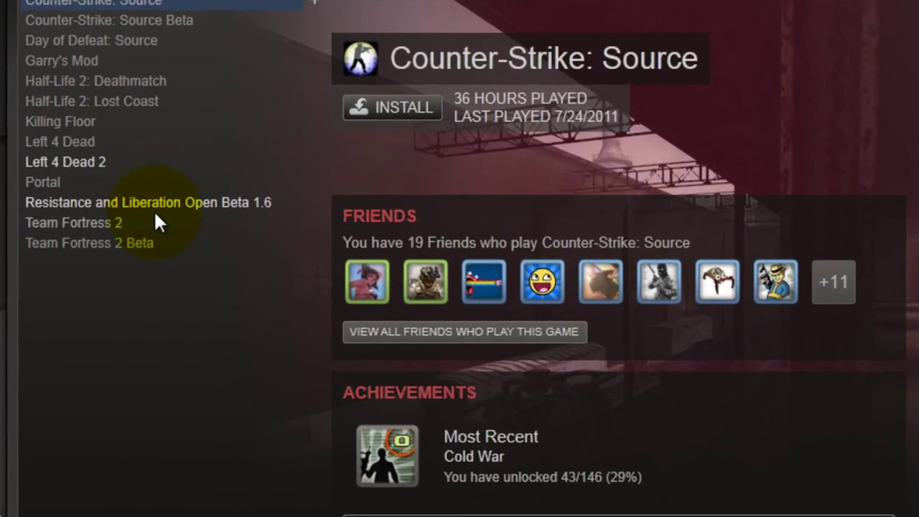
left_click(280, 222)
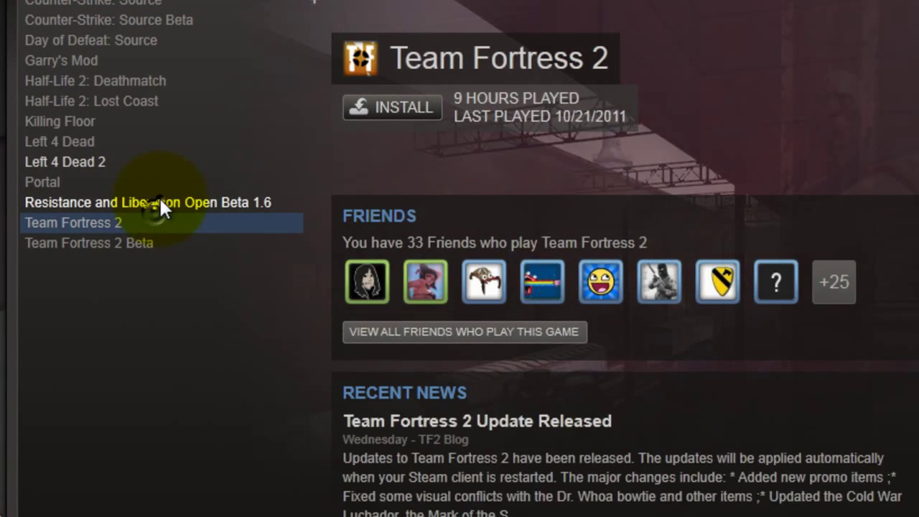
left_click(160, 203)
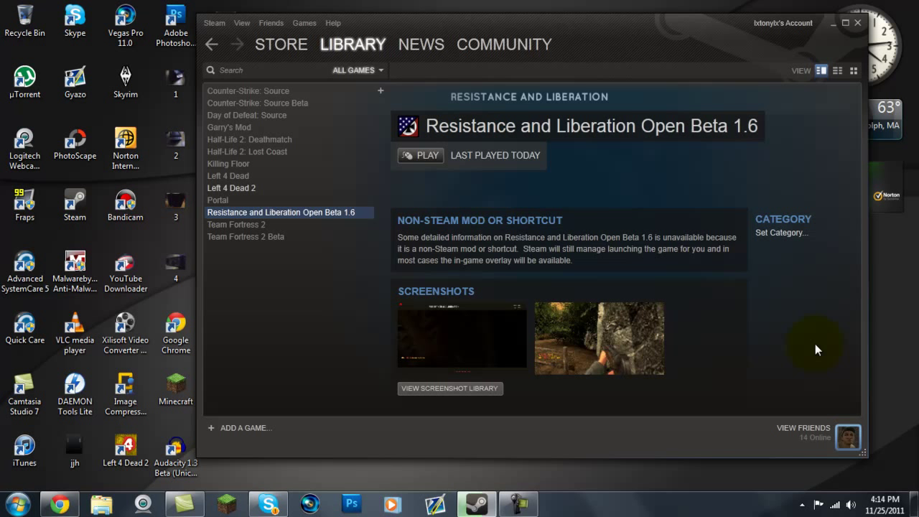
Step: Start Resistance and Liberation Open Beta 1.6 with PLAY, cancel the launch, and return to Chrome
left_click(803, 503)
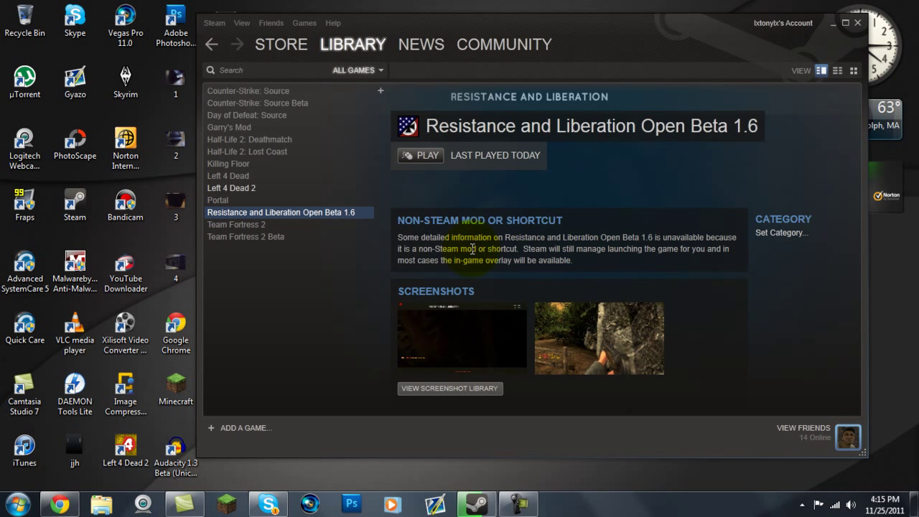
left_click(415, 157)
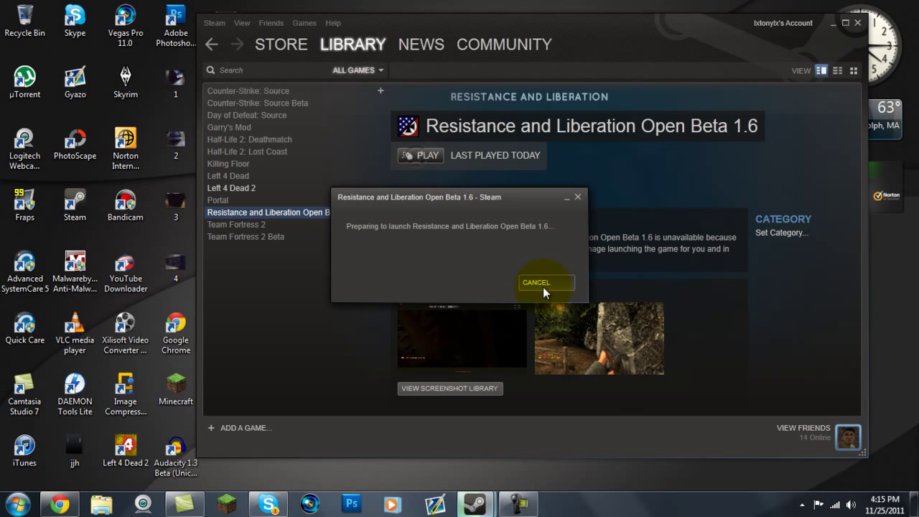
left_click(541, 286)
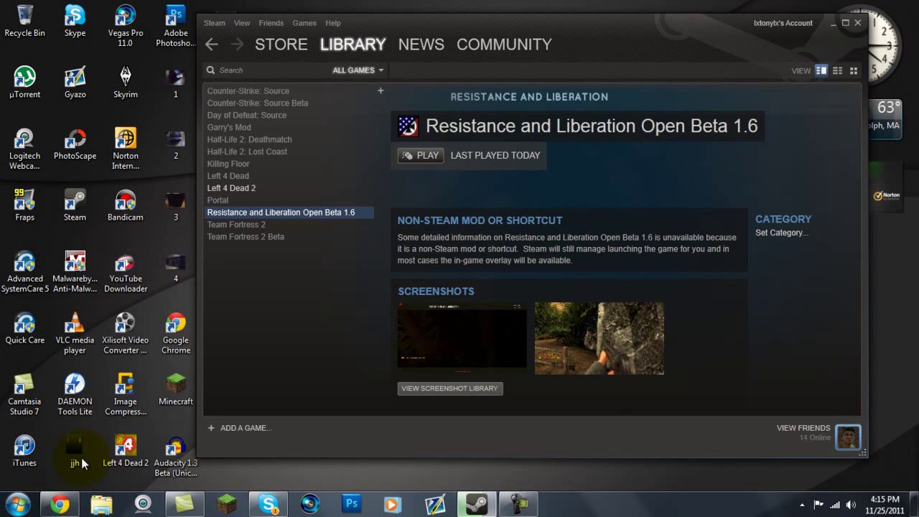
left_click(60, 505)
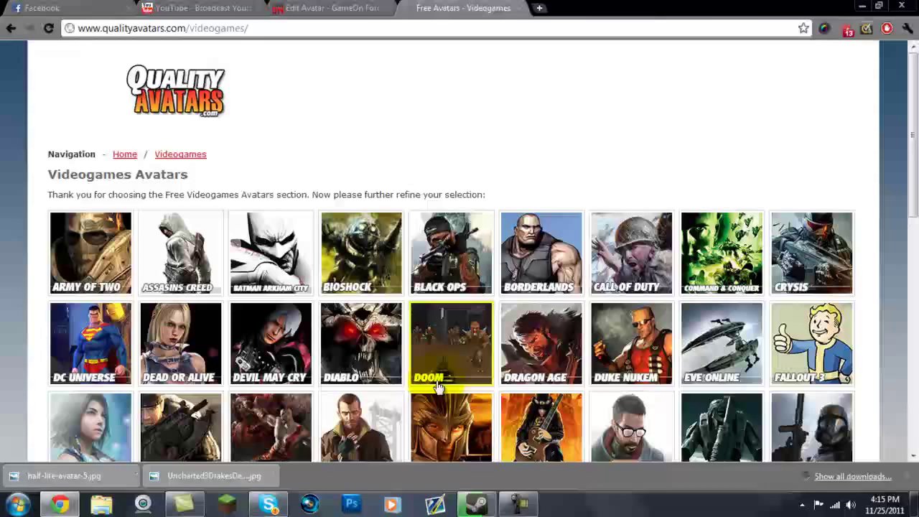
Step: Open a new tab and load google.com
left_click(540, 8)
type("google.com")
key("Return")
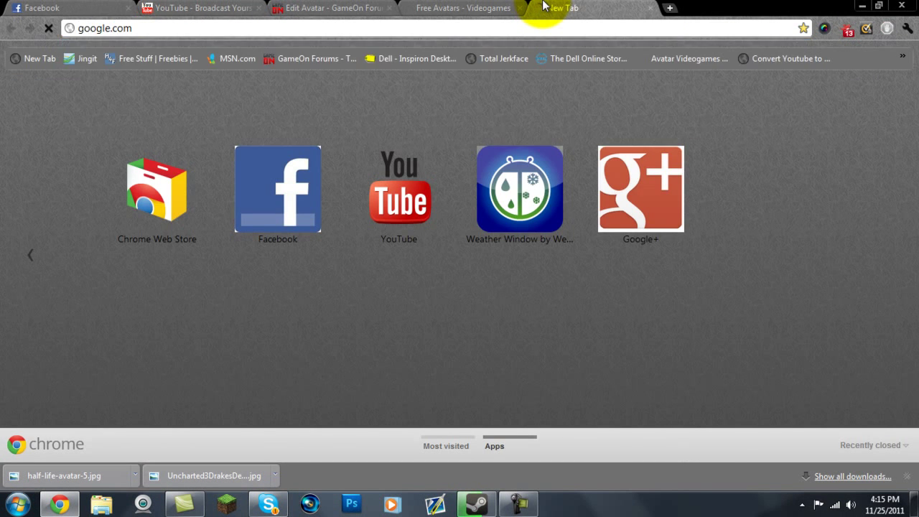
Step: Search 'resistance and liberation' and open the 'Open Beta 1.6 Released!' article
type("rre\\\\")
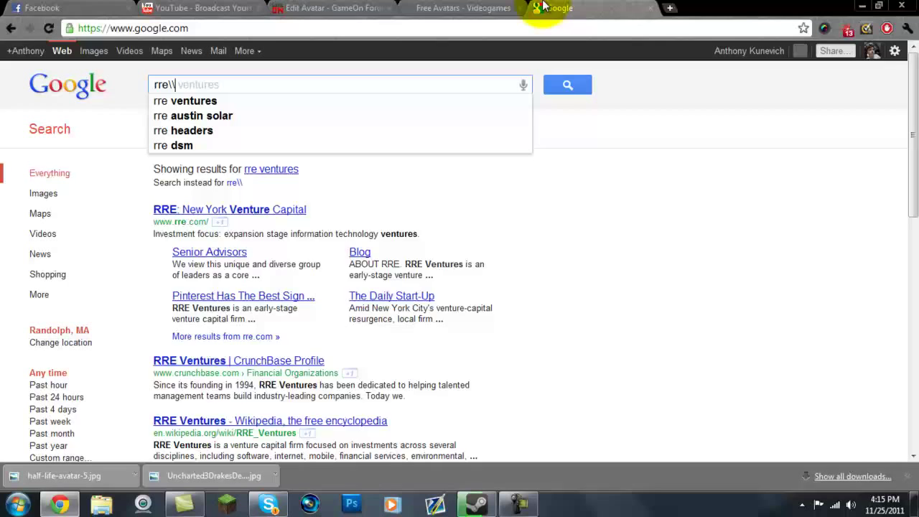
key("BackSpace")
key("BackSpace")
key("BackSpace")
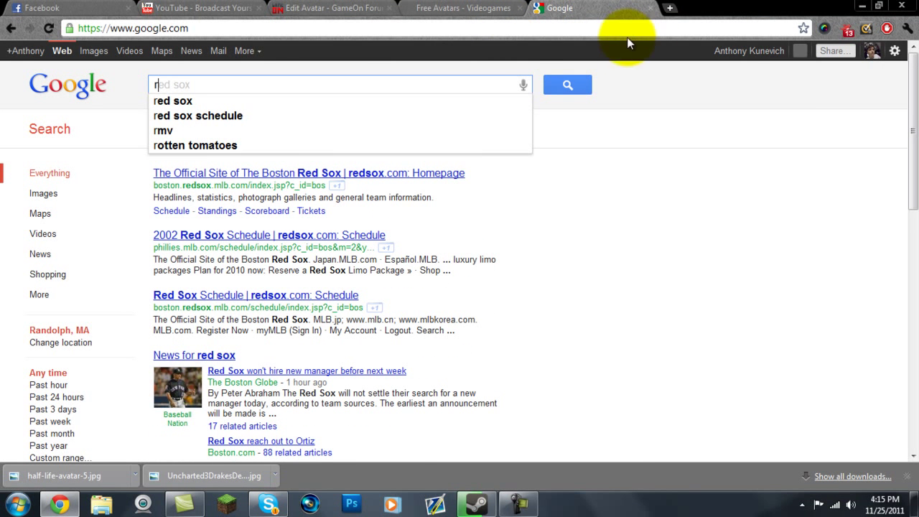
type("esista")
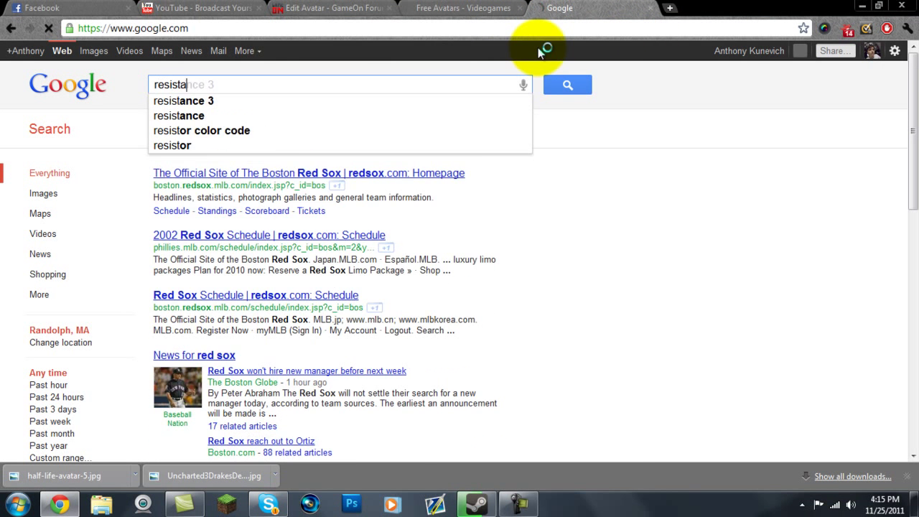
type("nce and liberation")
key("Return")
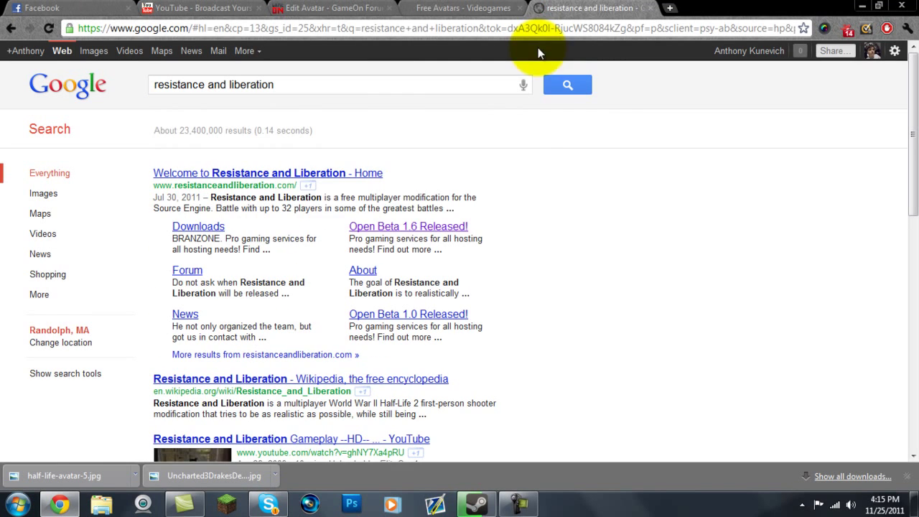
left_click(397, 228)
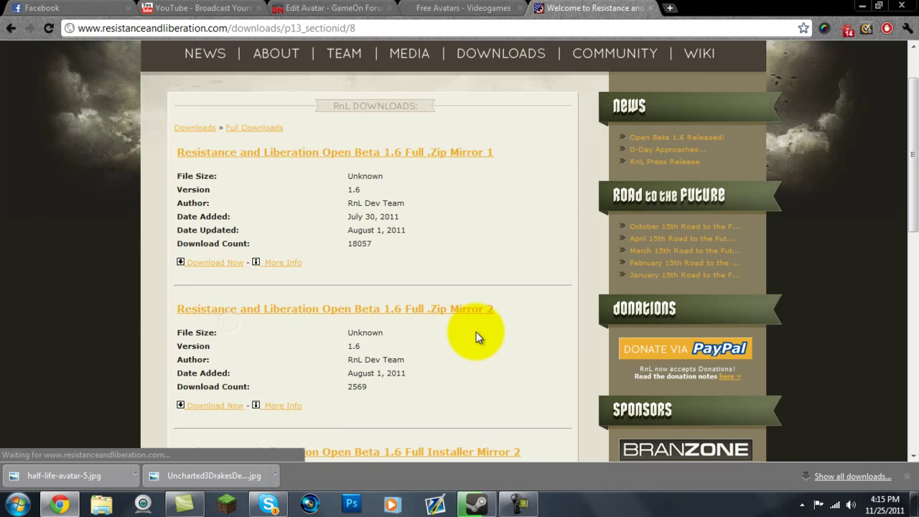
scroll(476, 332, "down", 3)
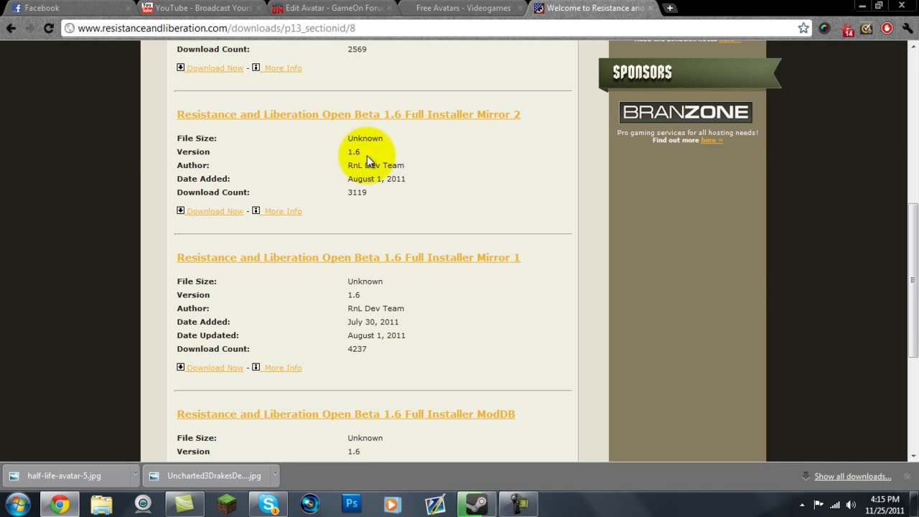